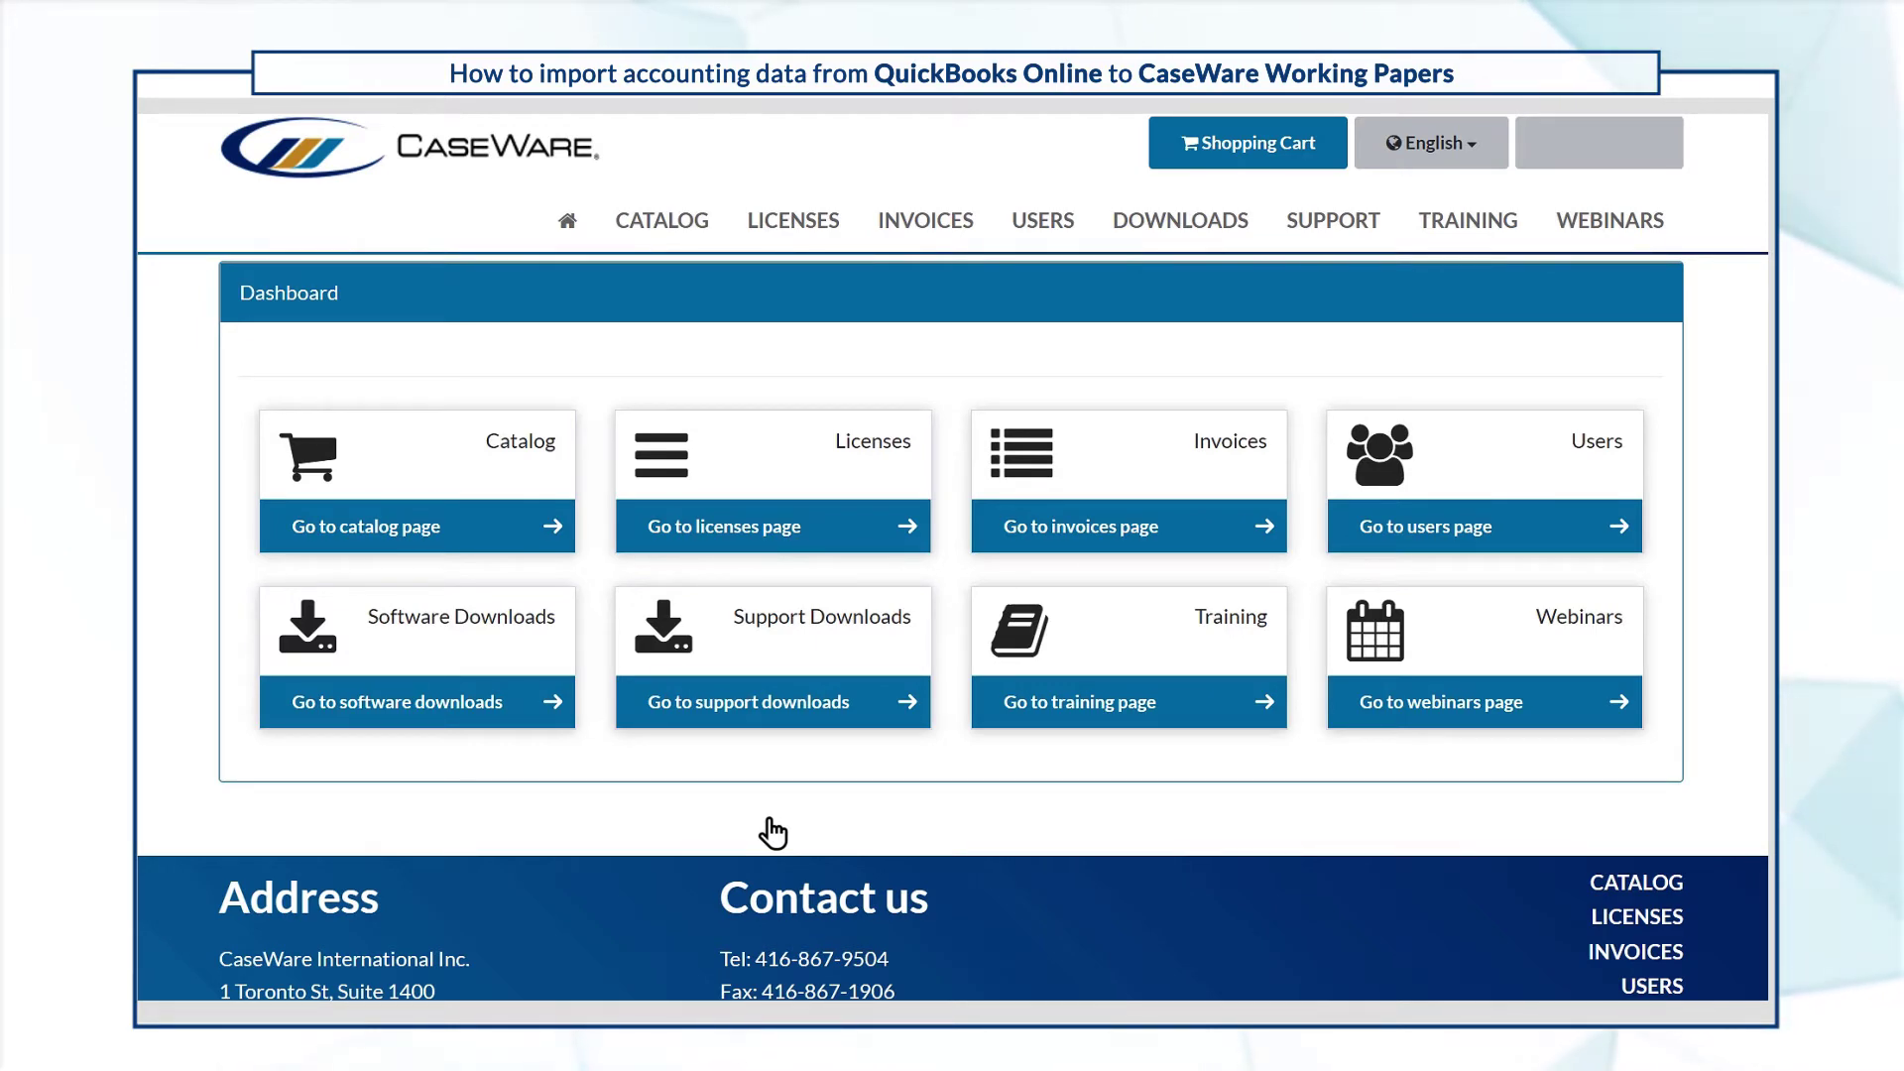
# Download qbexportsetup2004.exe for QuickBooks Export Utility v 2.004 from Working Papers support downloads.
pyautogui.click(771, 721)
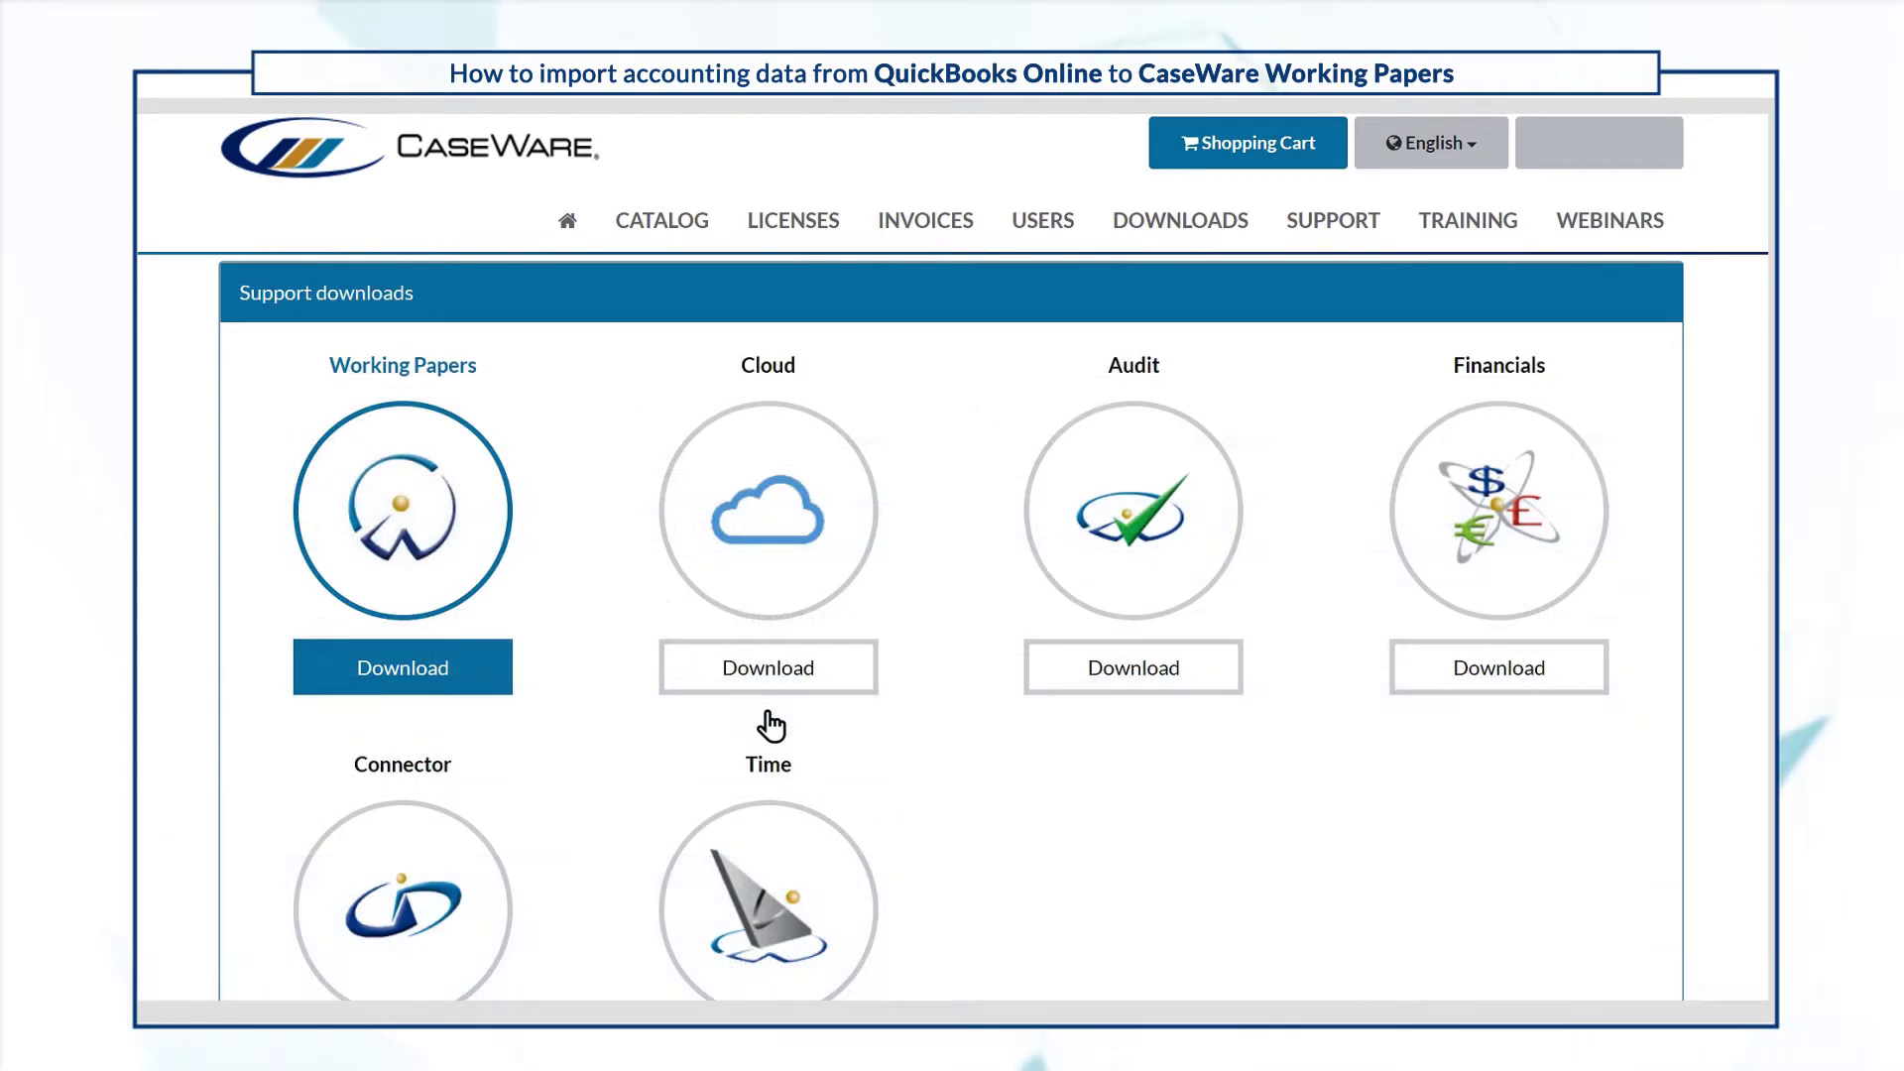
pyautogui.click(401, 668)
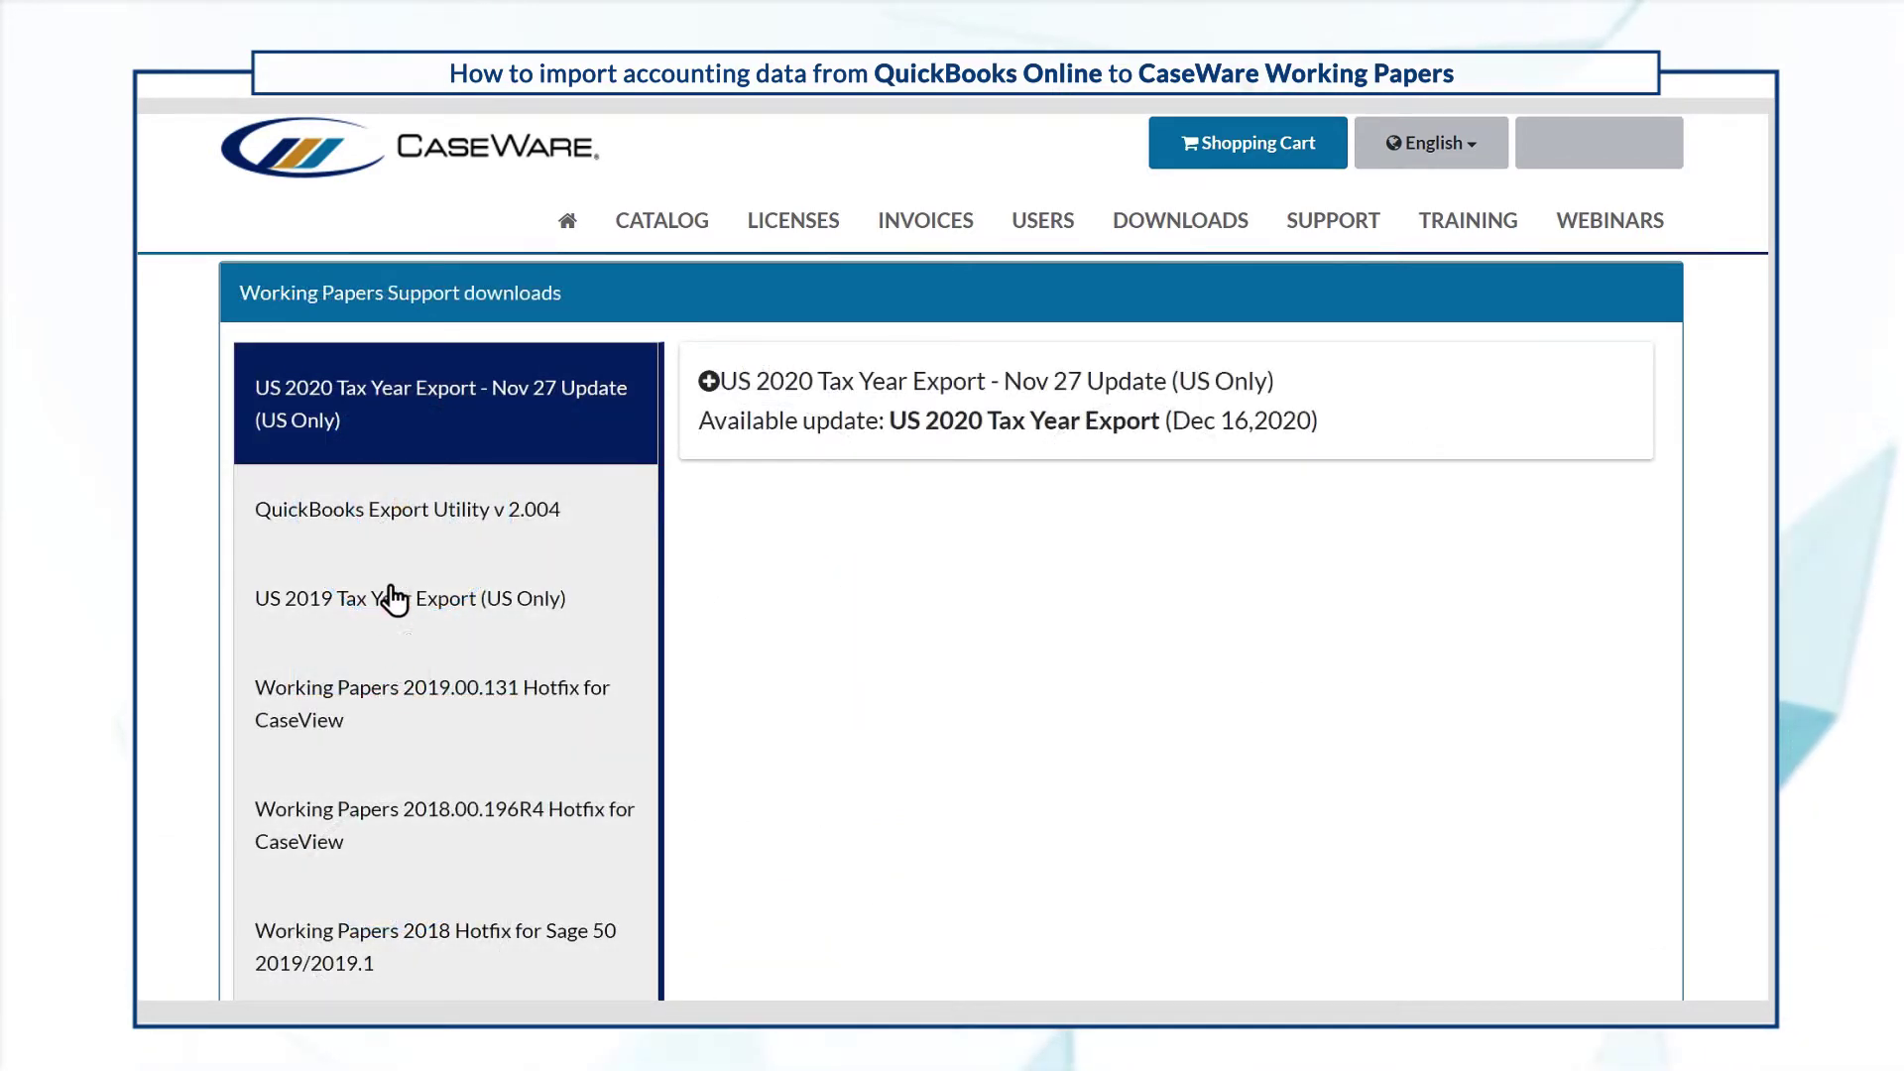
pyautogui.click(390, 548)
pyautogui.click(1092, 446)
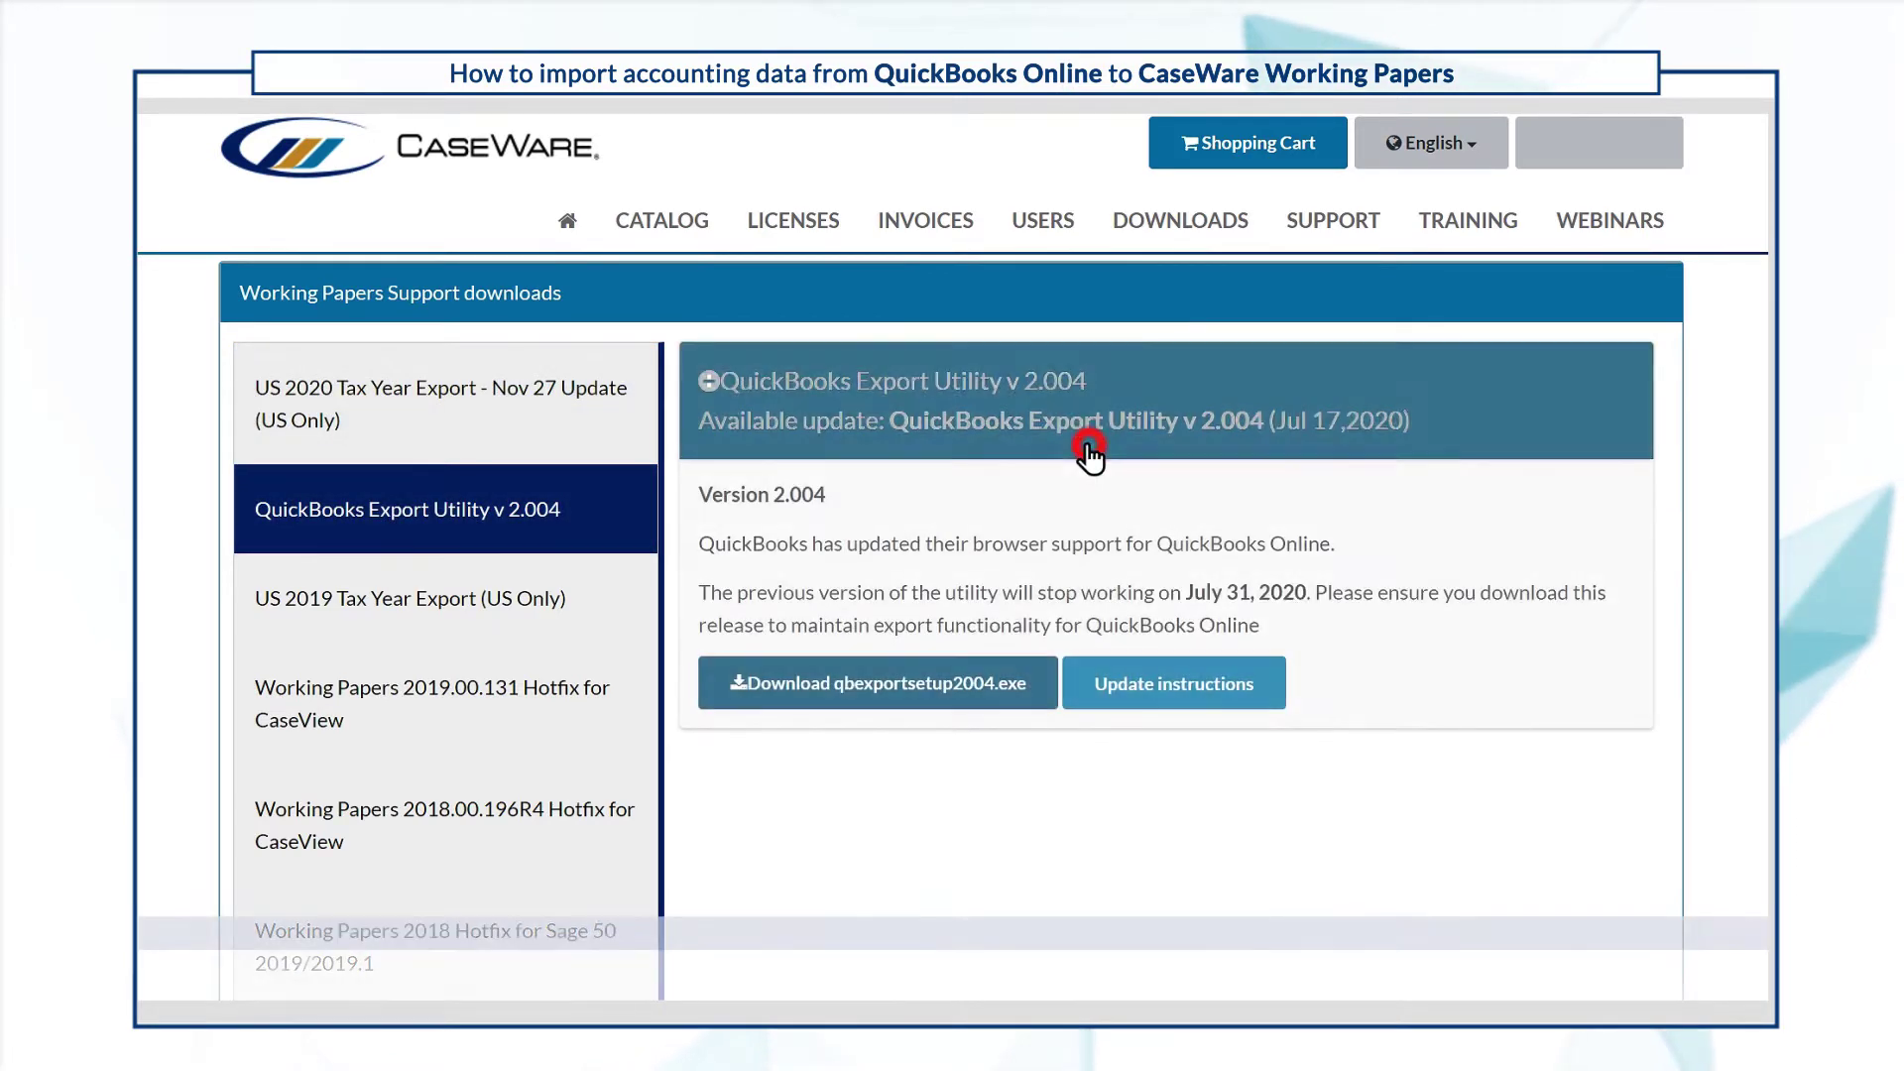
pyautogui.click(875, 697)
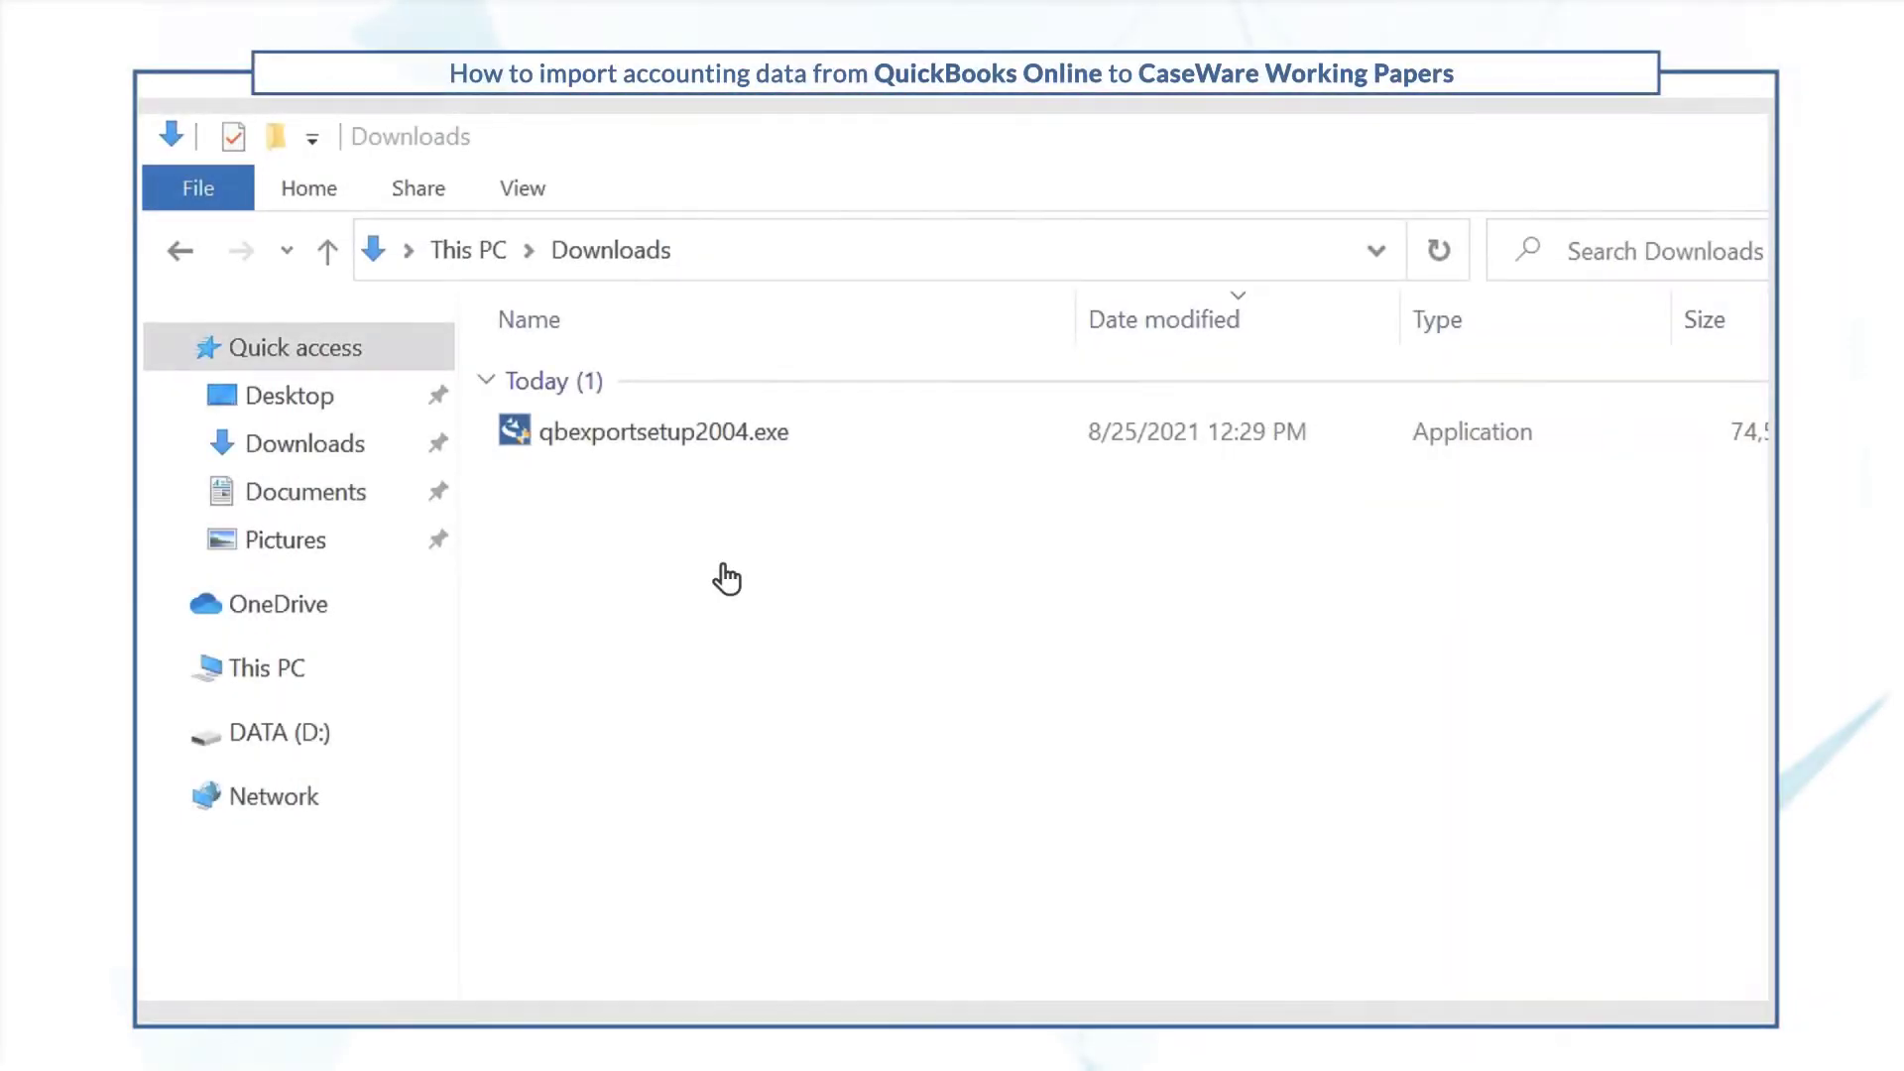
# Run qbexportsetup2004.exe from the Downloads folder to launch the export utility.
pyautogui.doubleClick(615, 440)
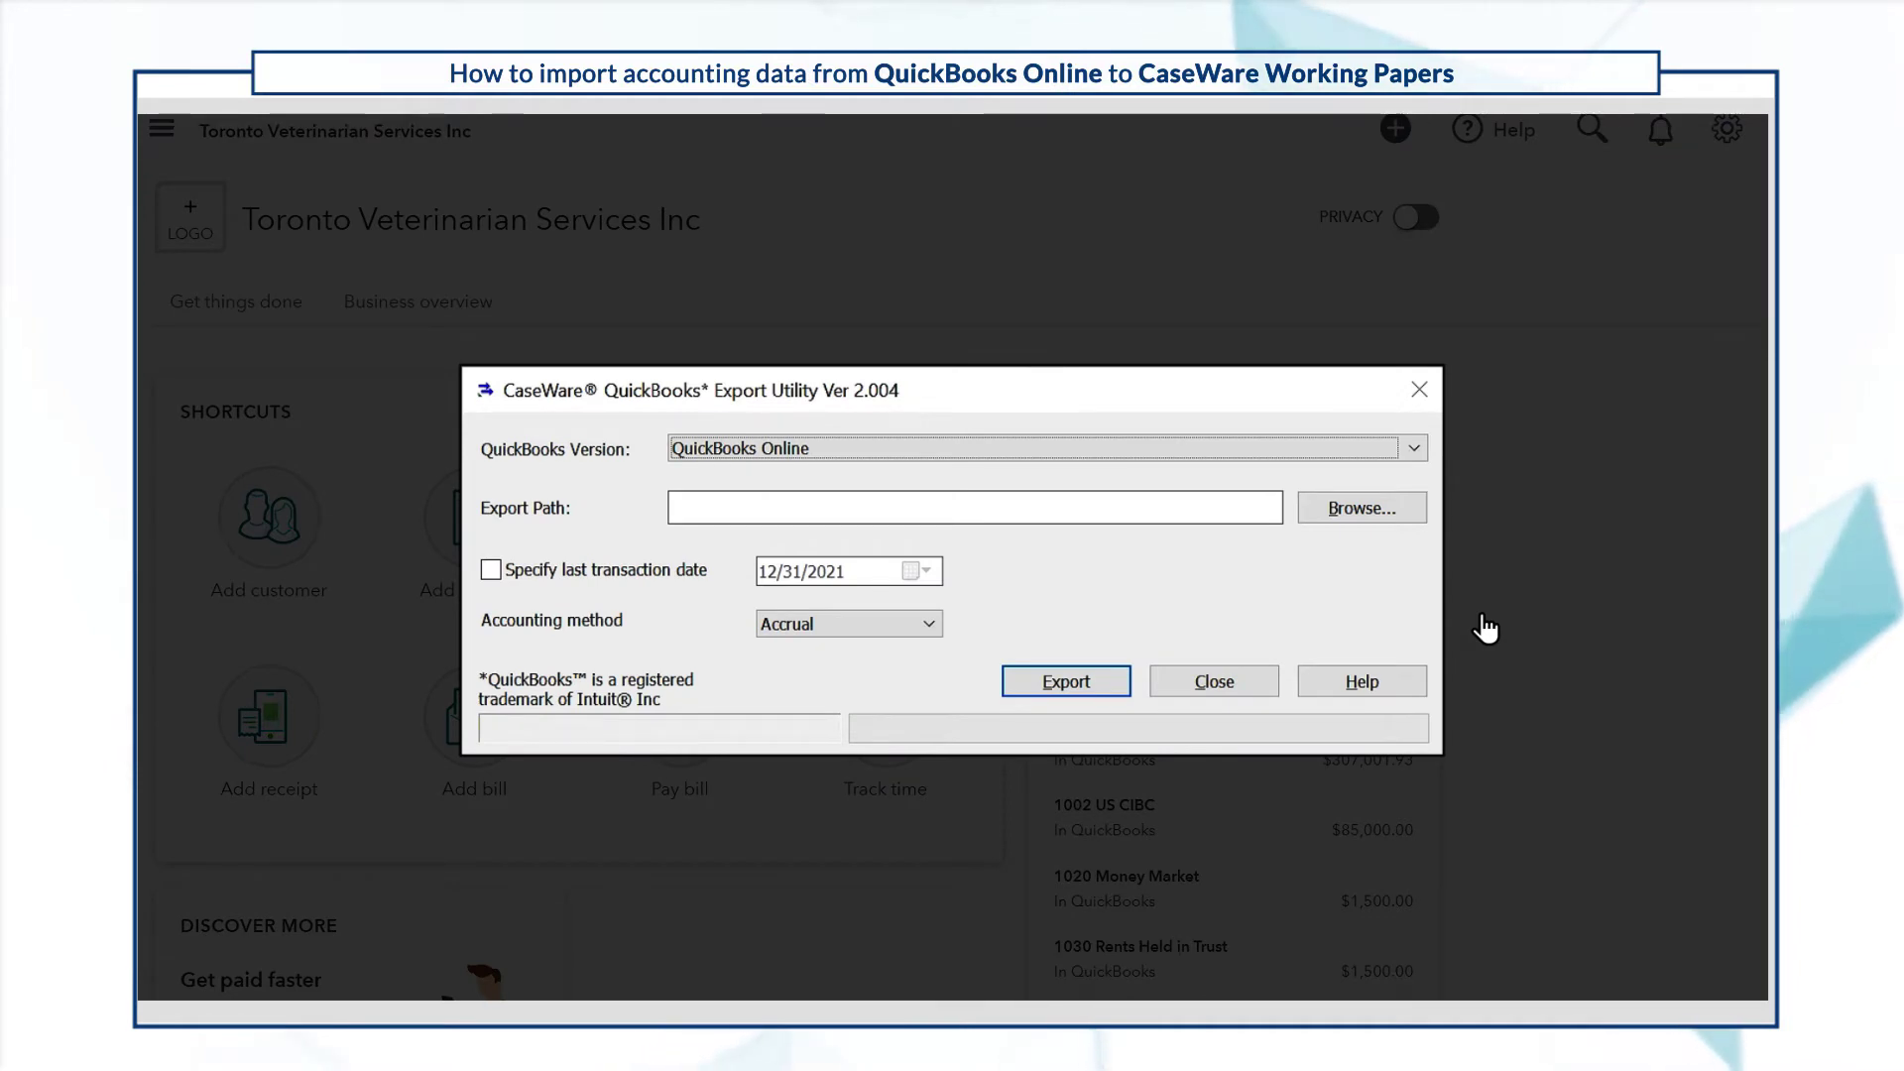
# Export QuickBooks Online data to Downloads, limited to last transaction date 12/31/2021.
pyautogui.click(1411, 448)
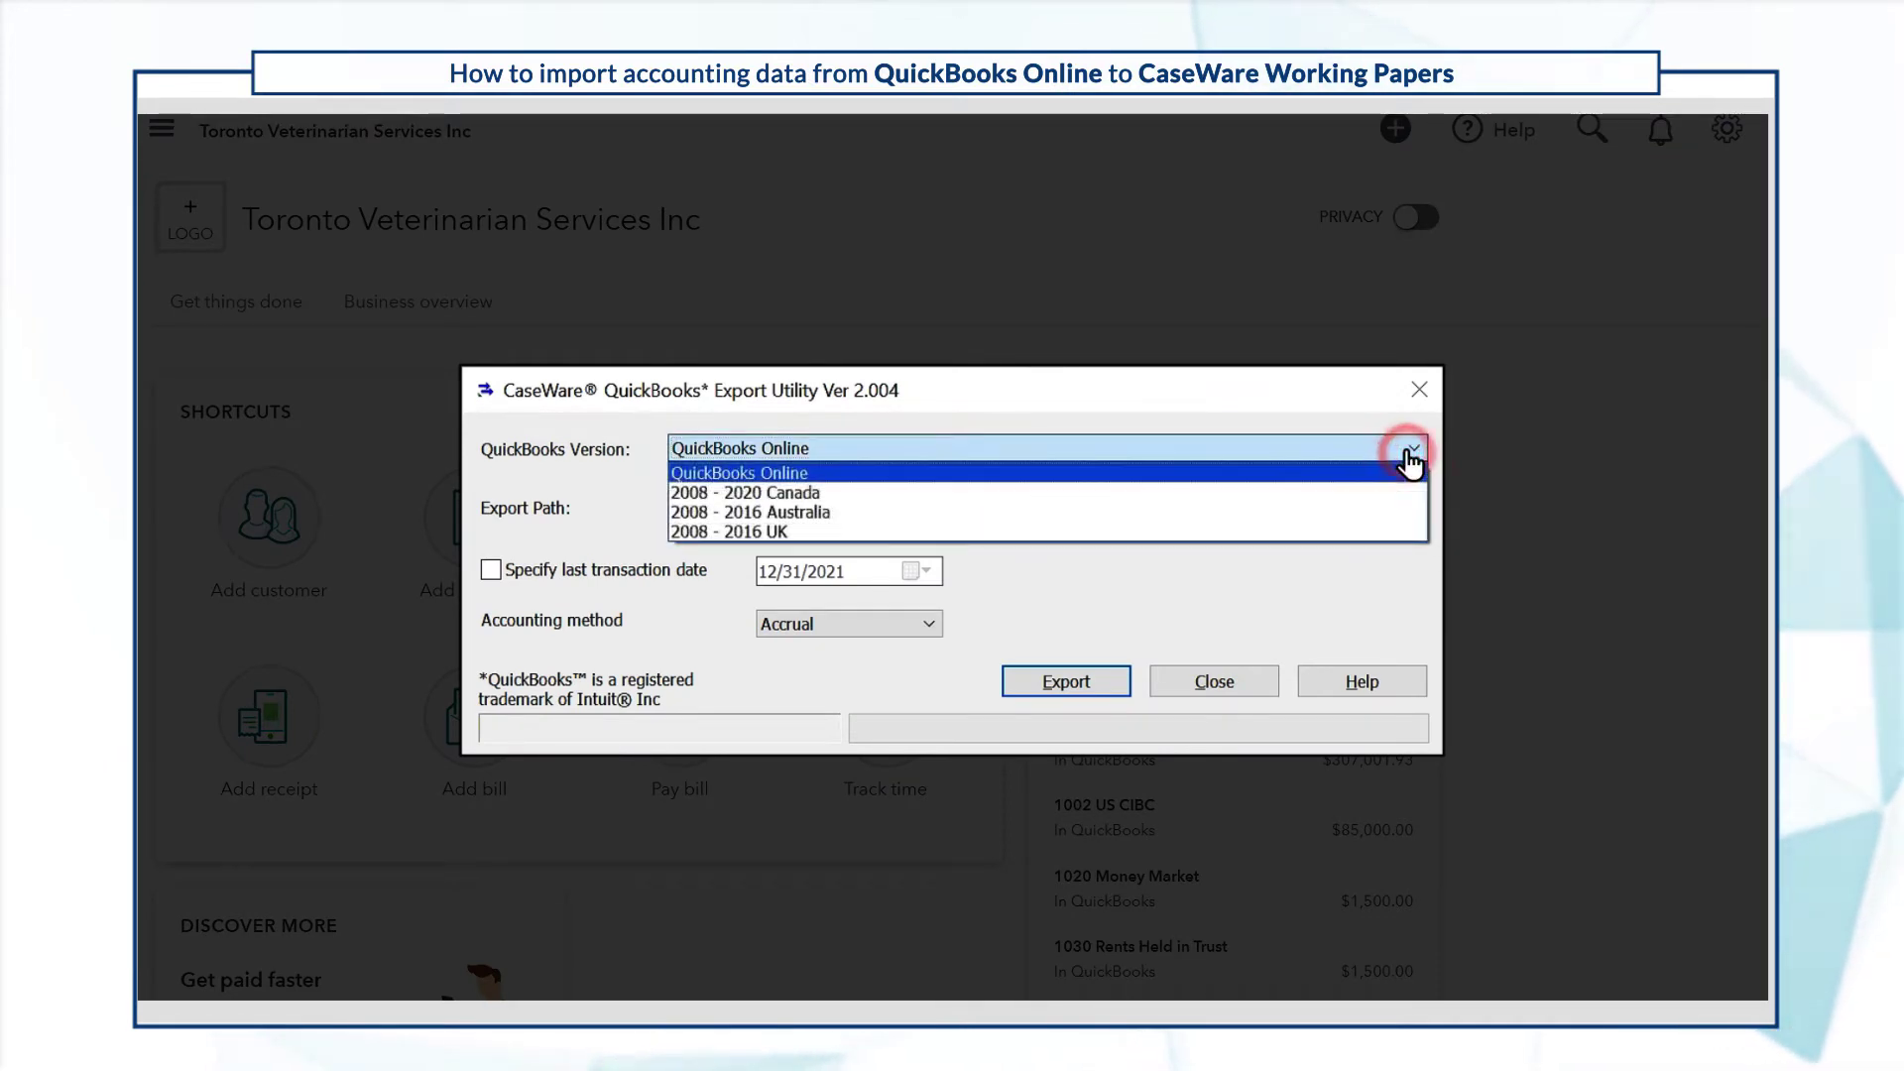
pyautogui.click(822, 475)
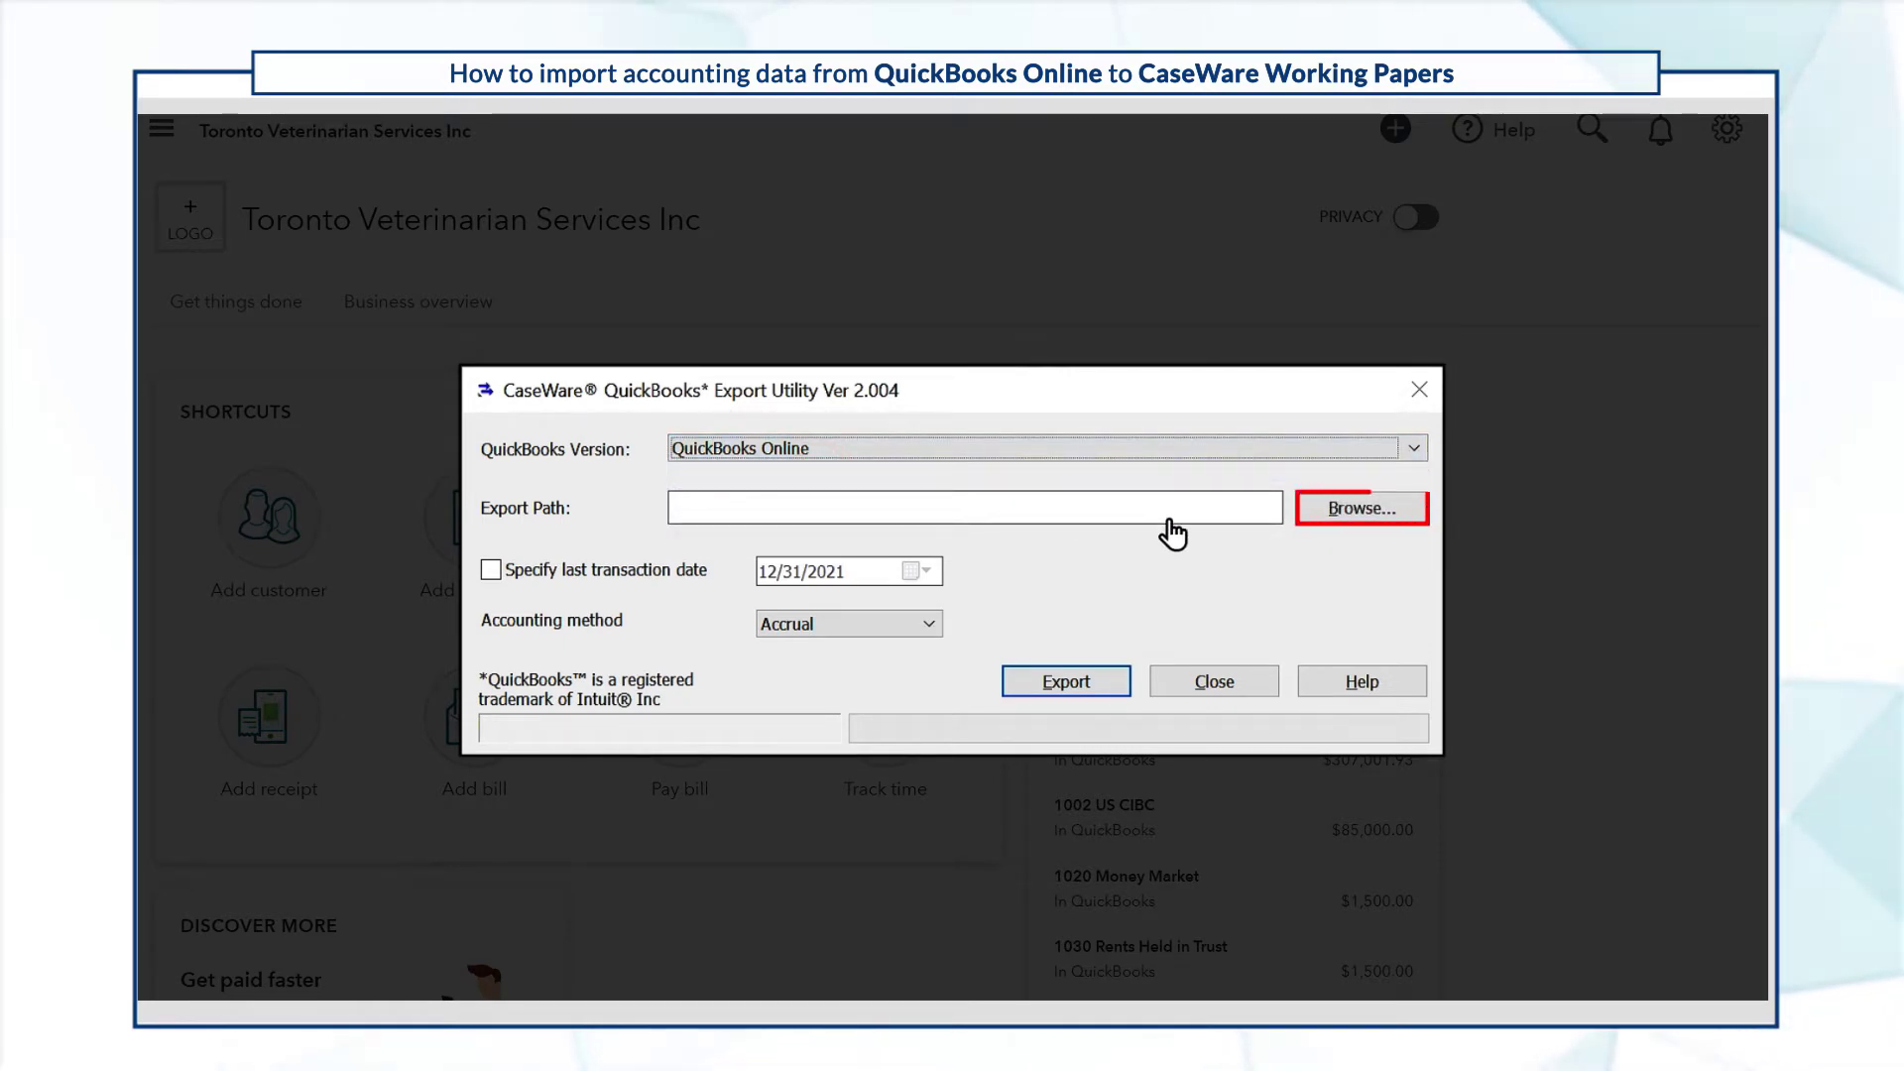
pyautogui.click(491, 571)
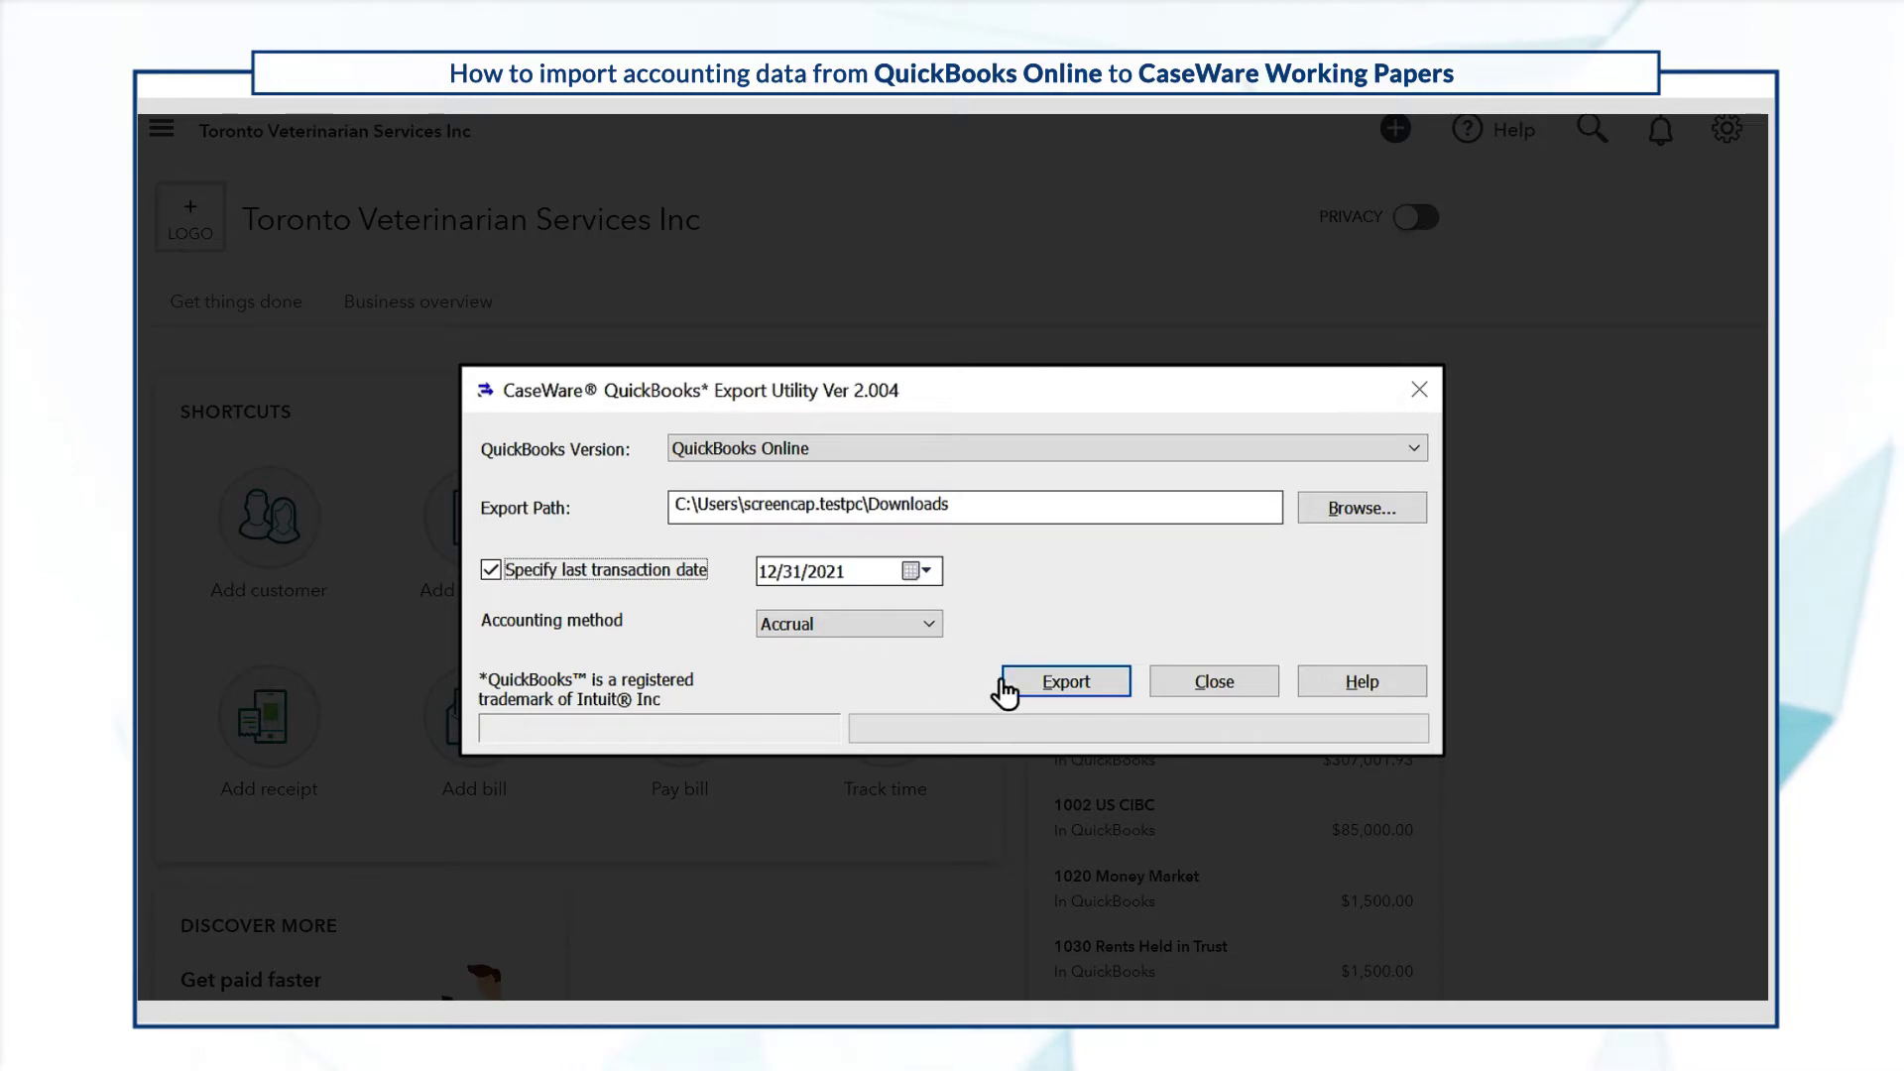
pyautogui.click(1066, 683)
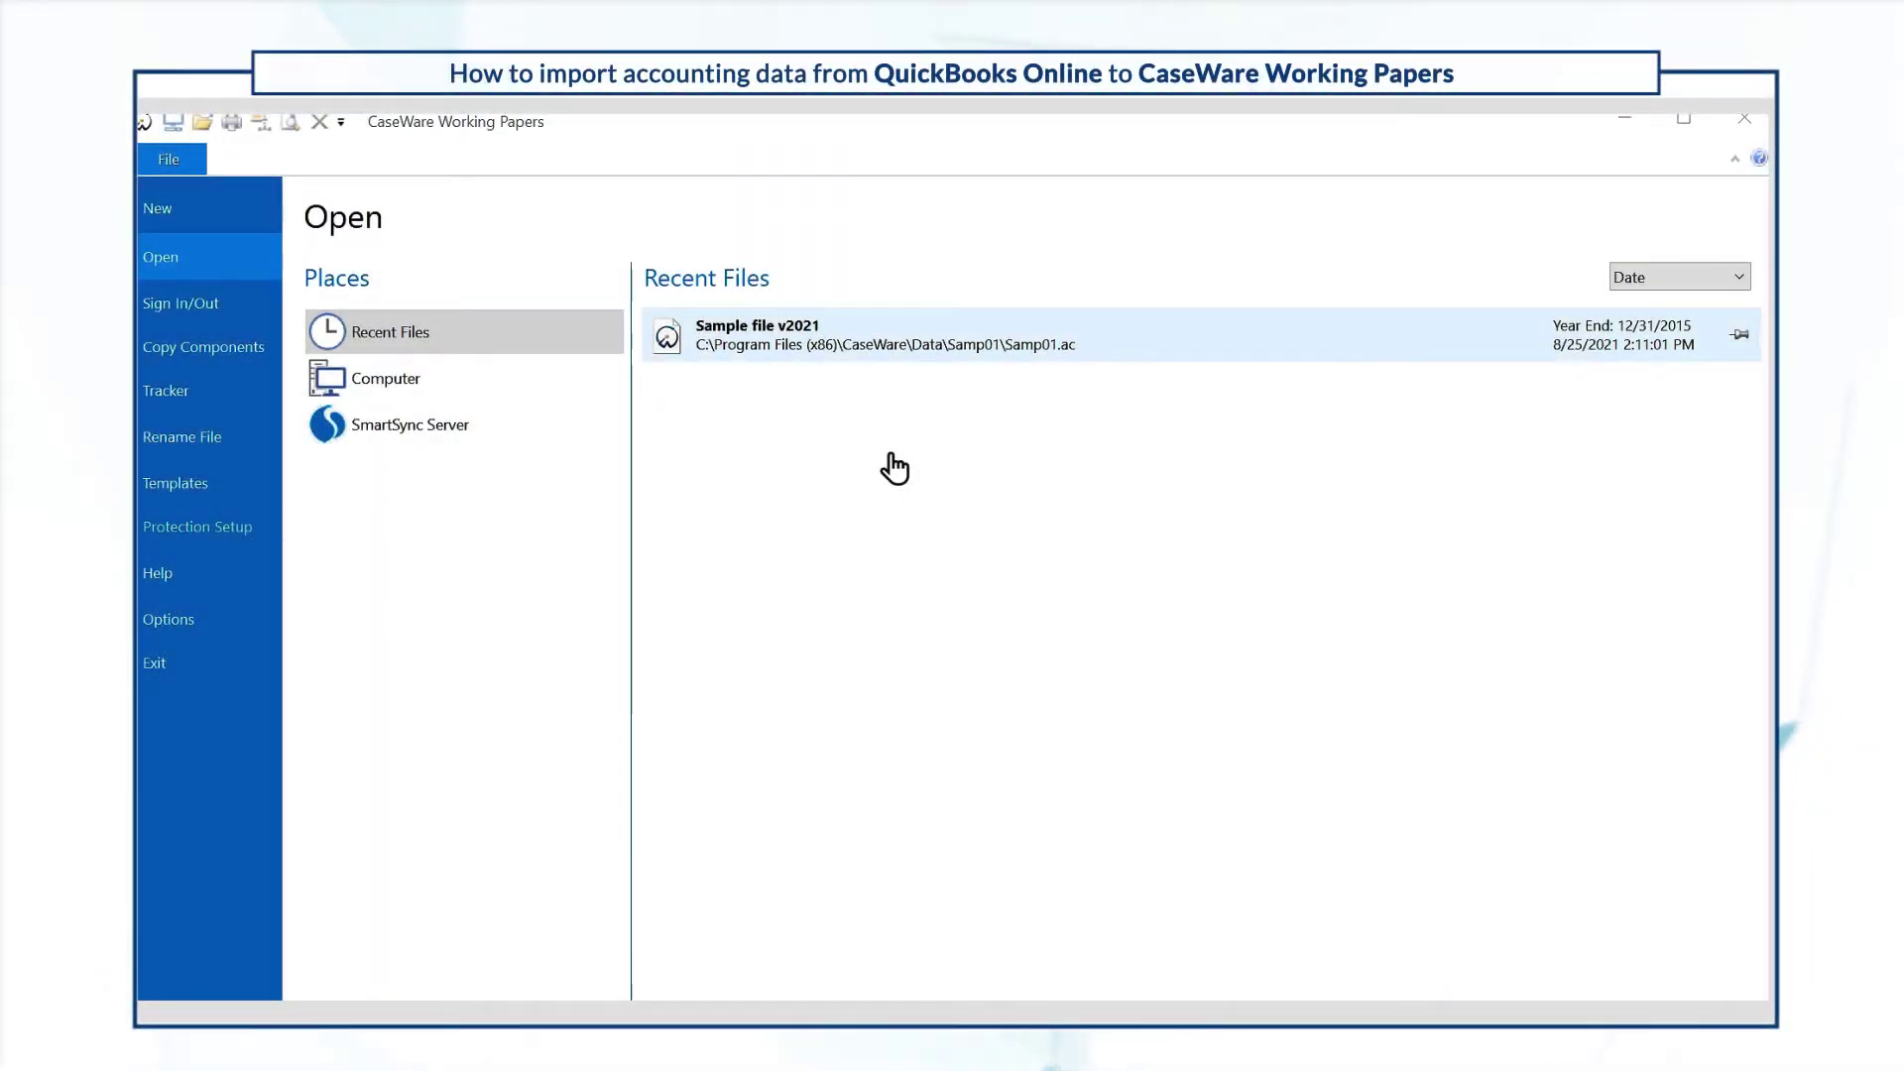
# Open Sample file v2021 and start Engagement > Import > Accounting Software.
pyautogui.click(860, 363)
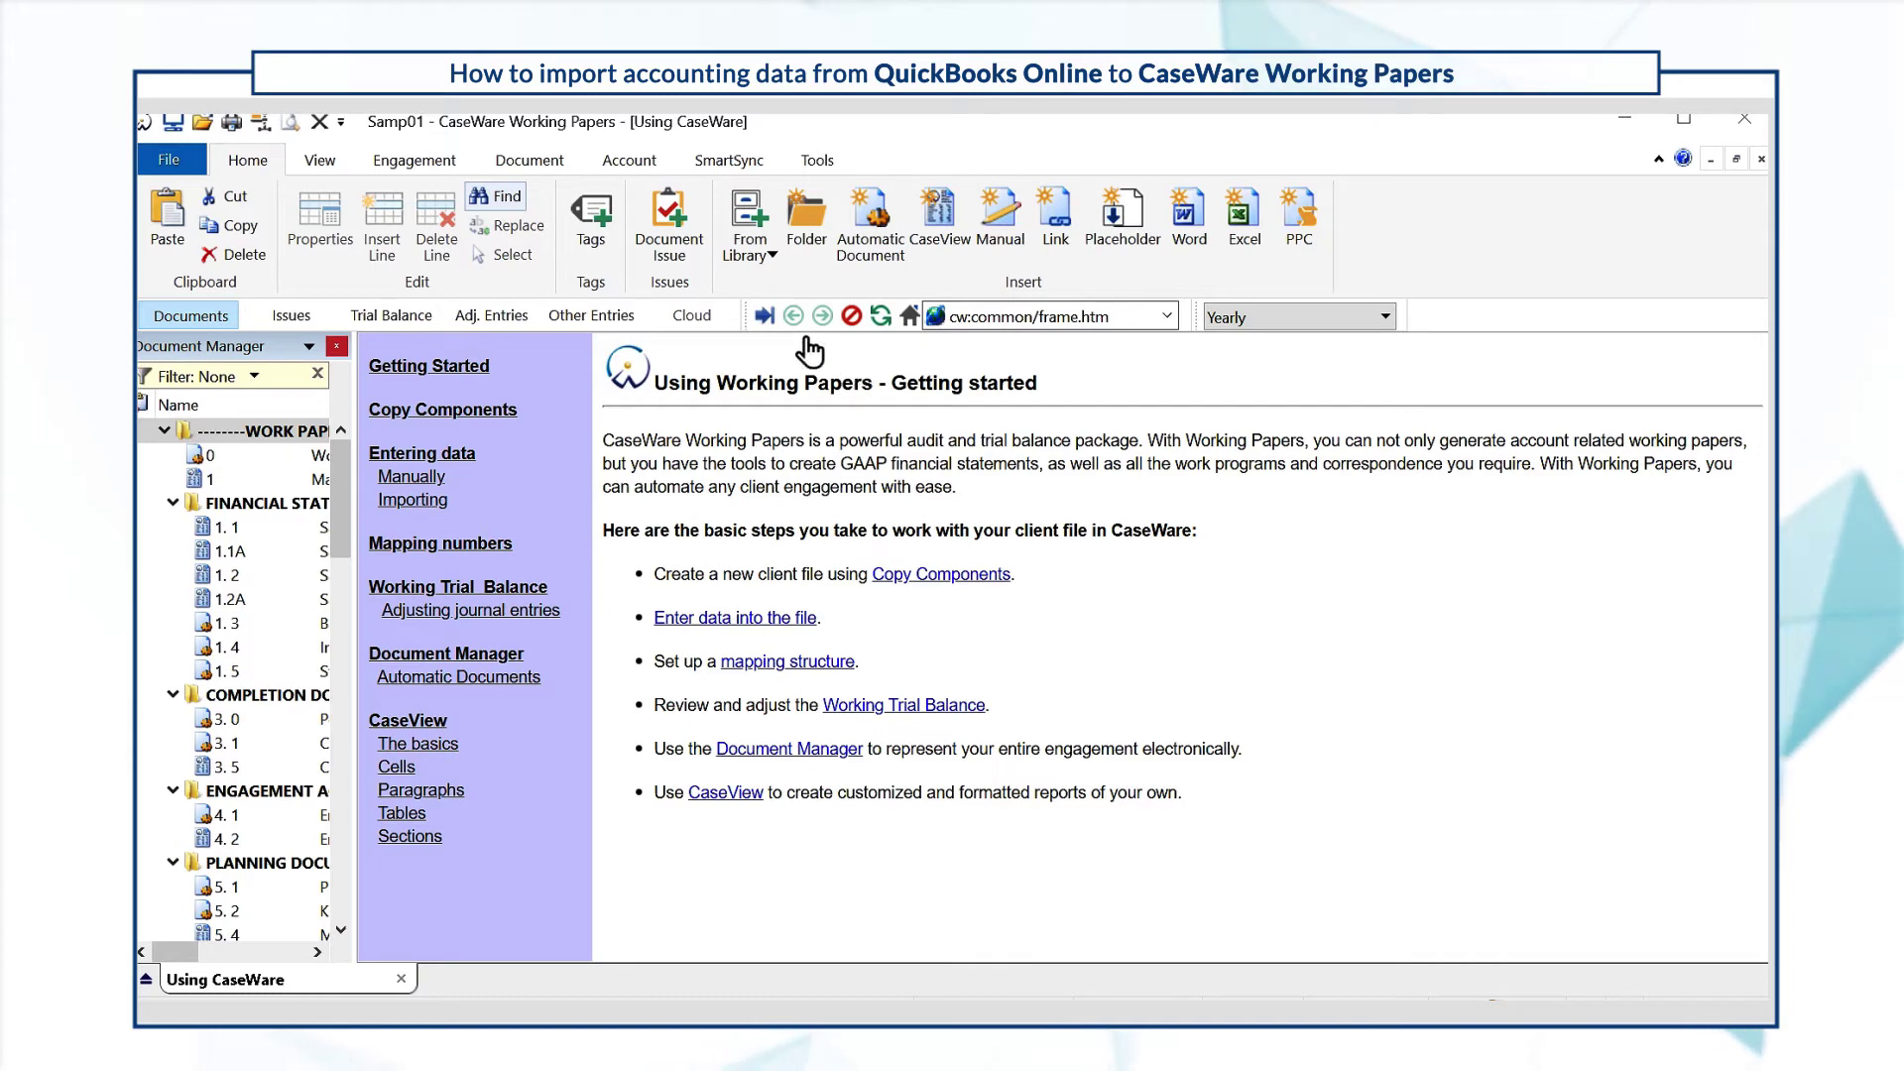
pyautogui.click(412, 161)
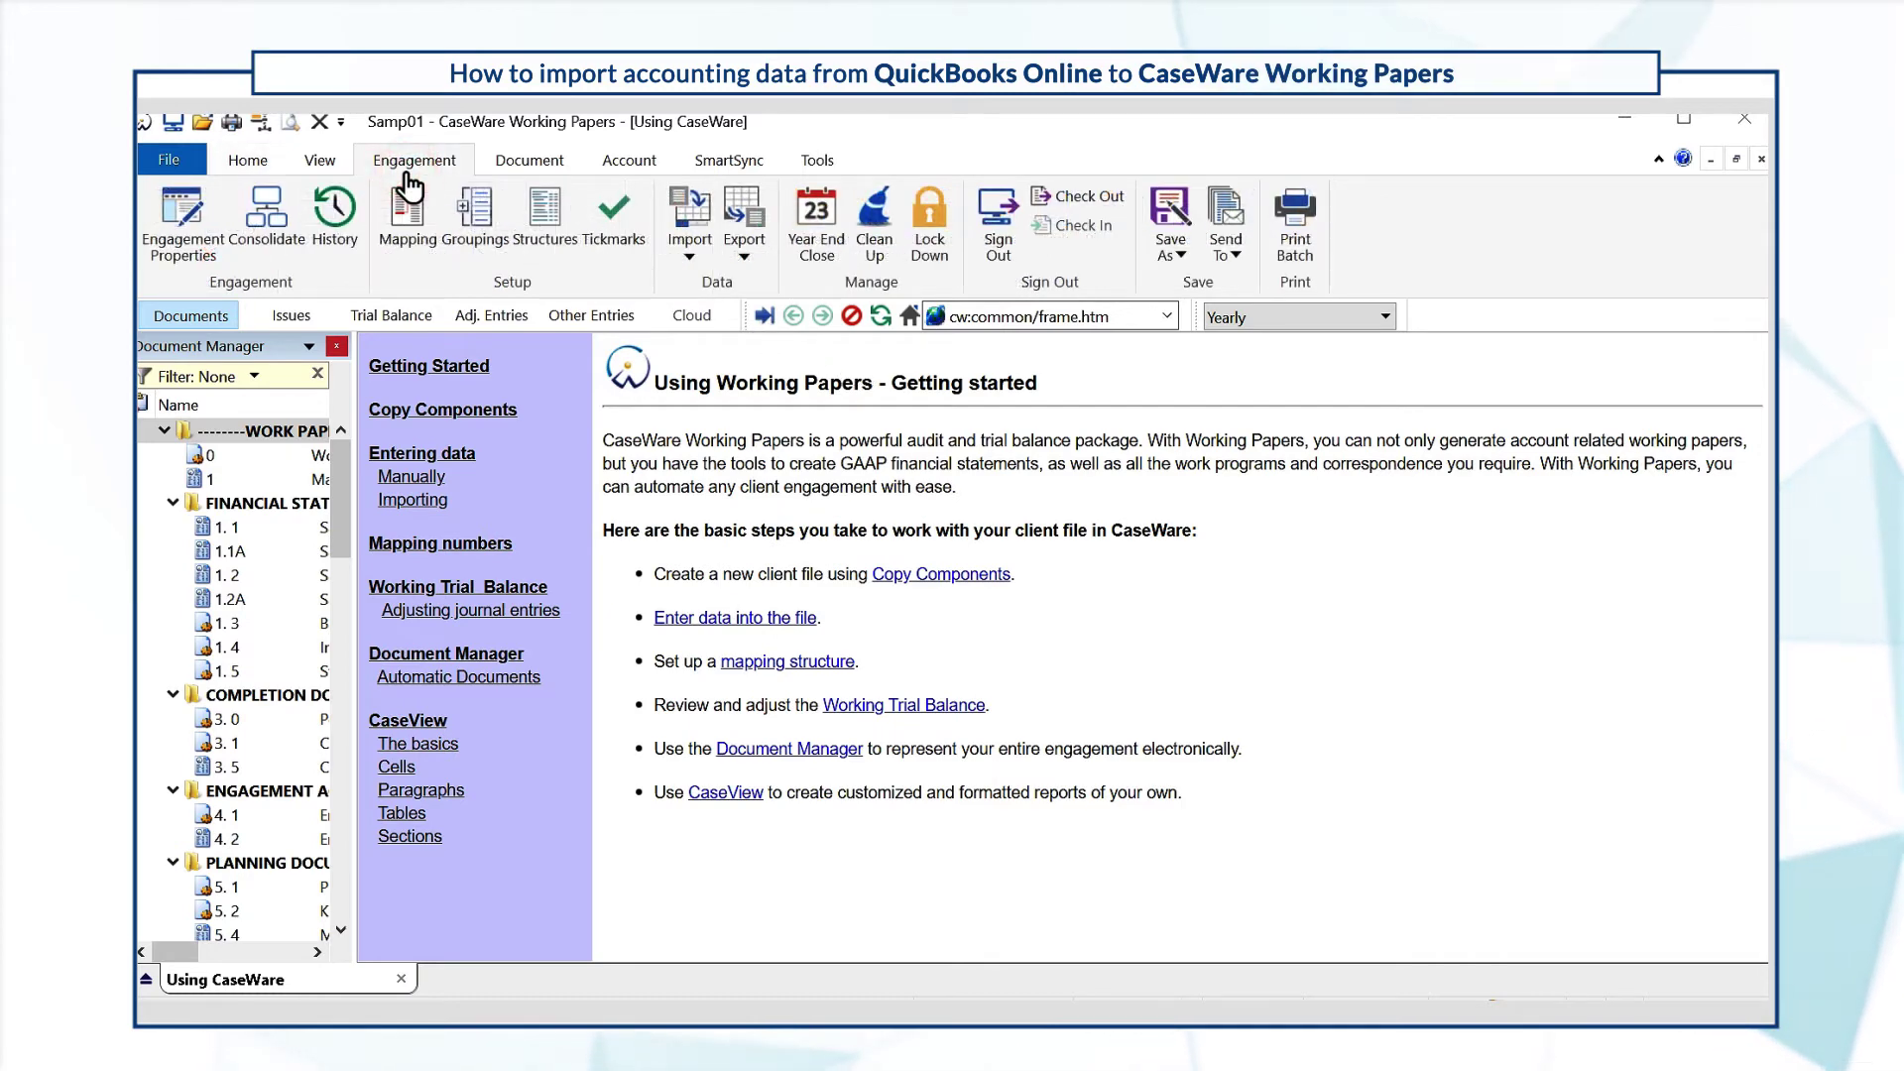
pyautogui.click(689, 246)
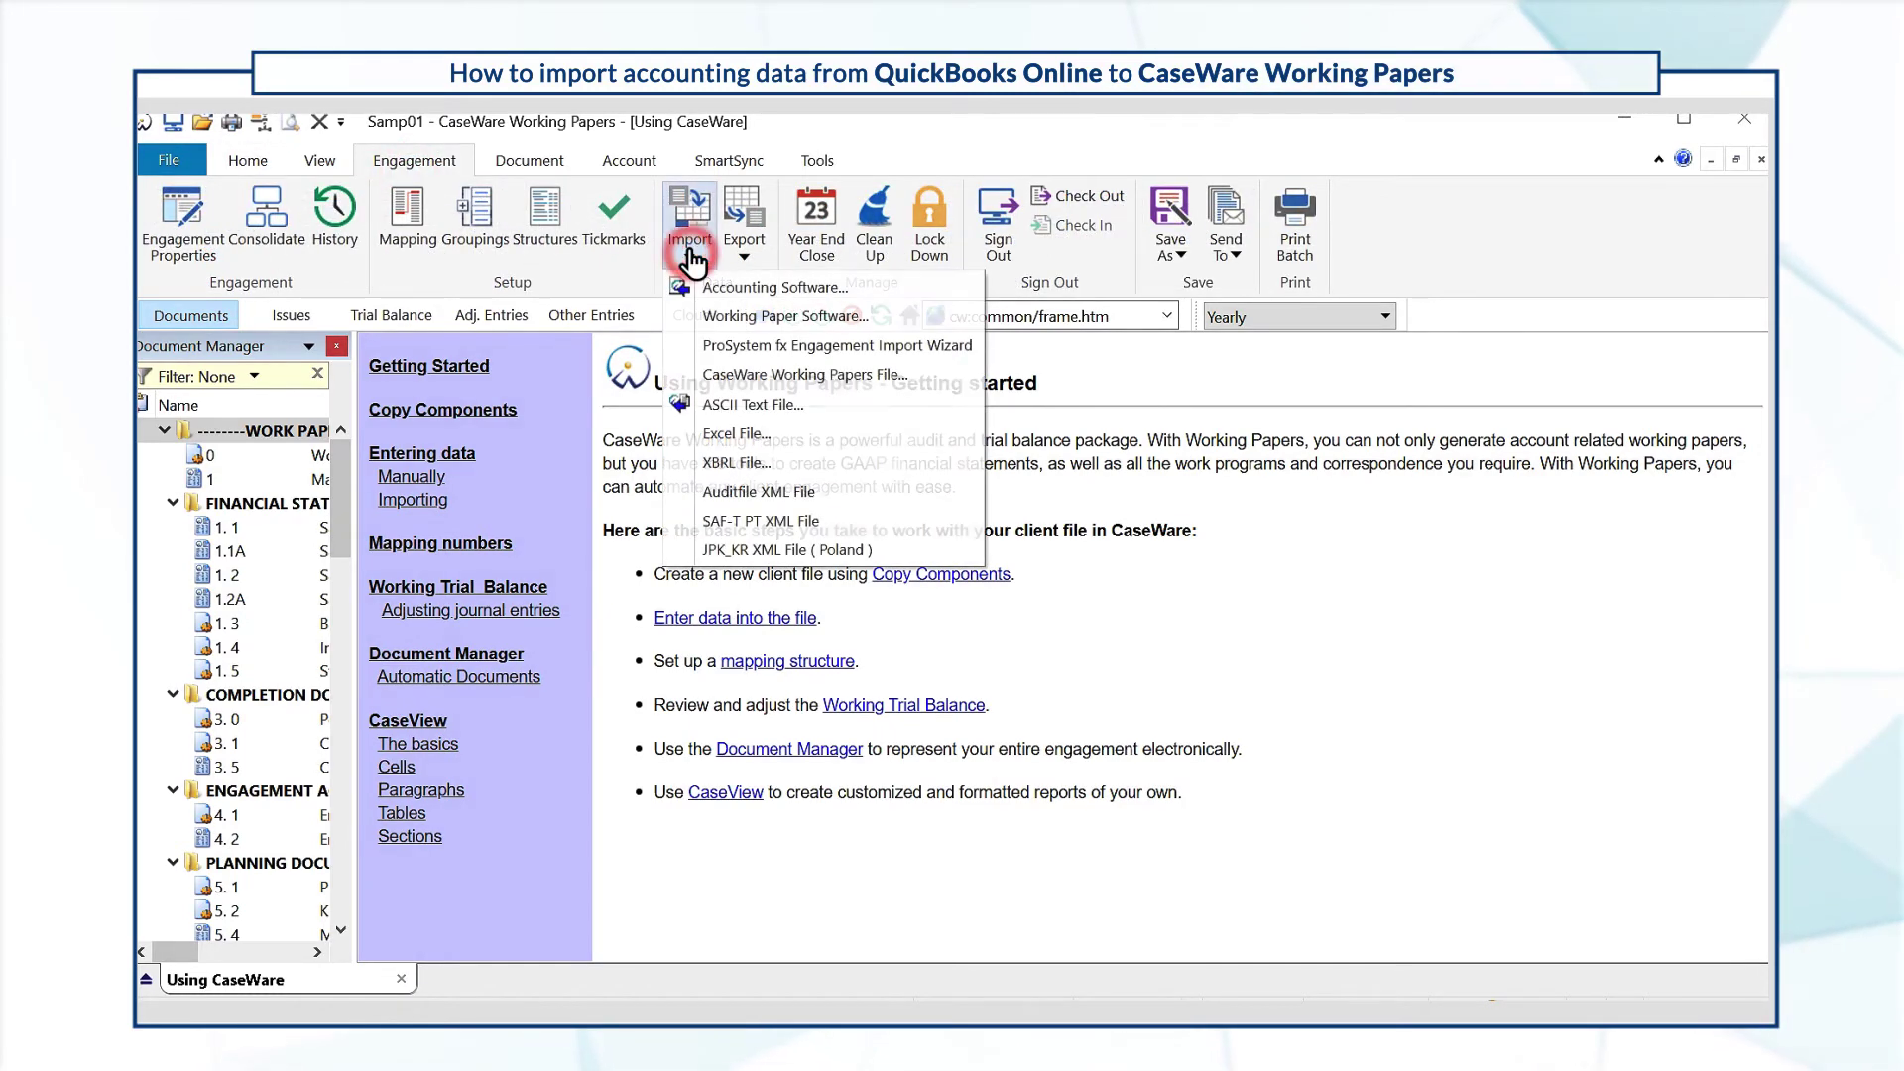
pyautogui.click(774, 287)
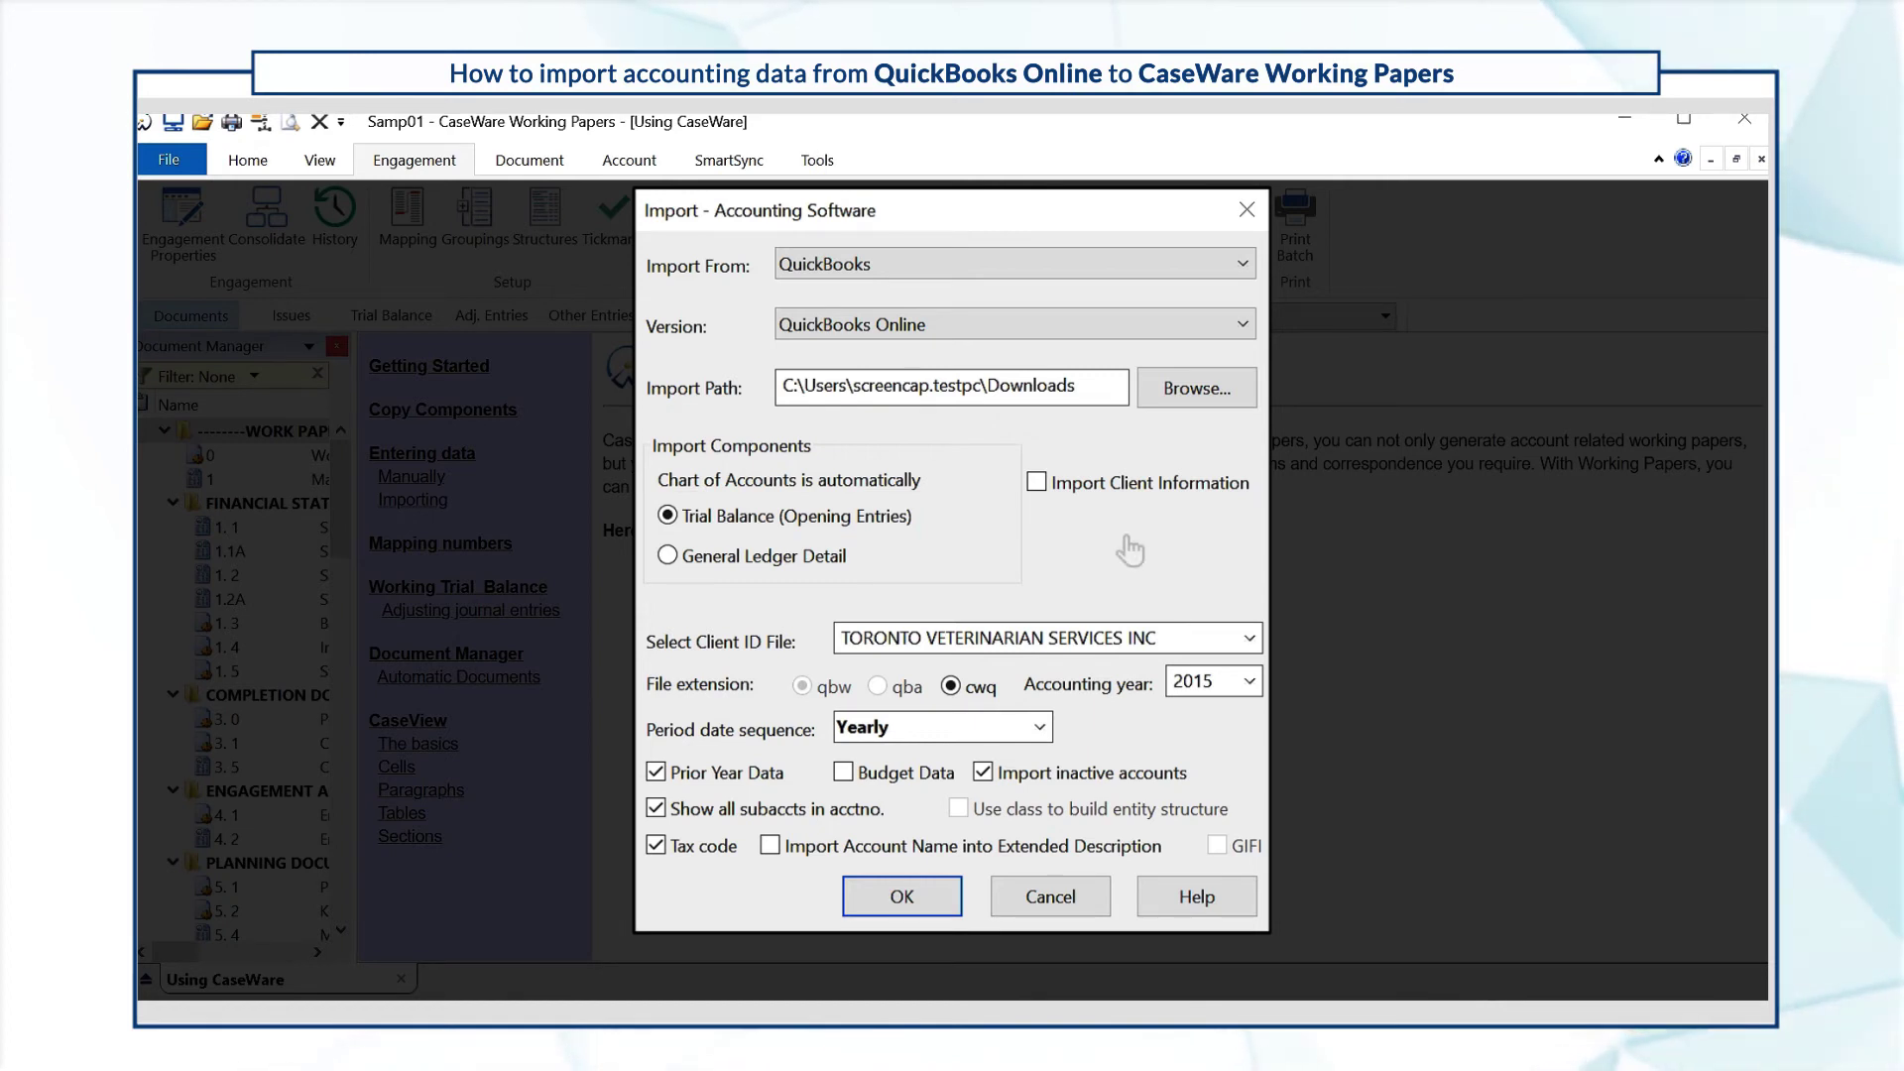
# Include client information and run the QuickBooks Online import for Toronto Veterinarian Services Inc.
pyautogui.click(1037, 483)
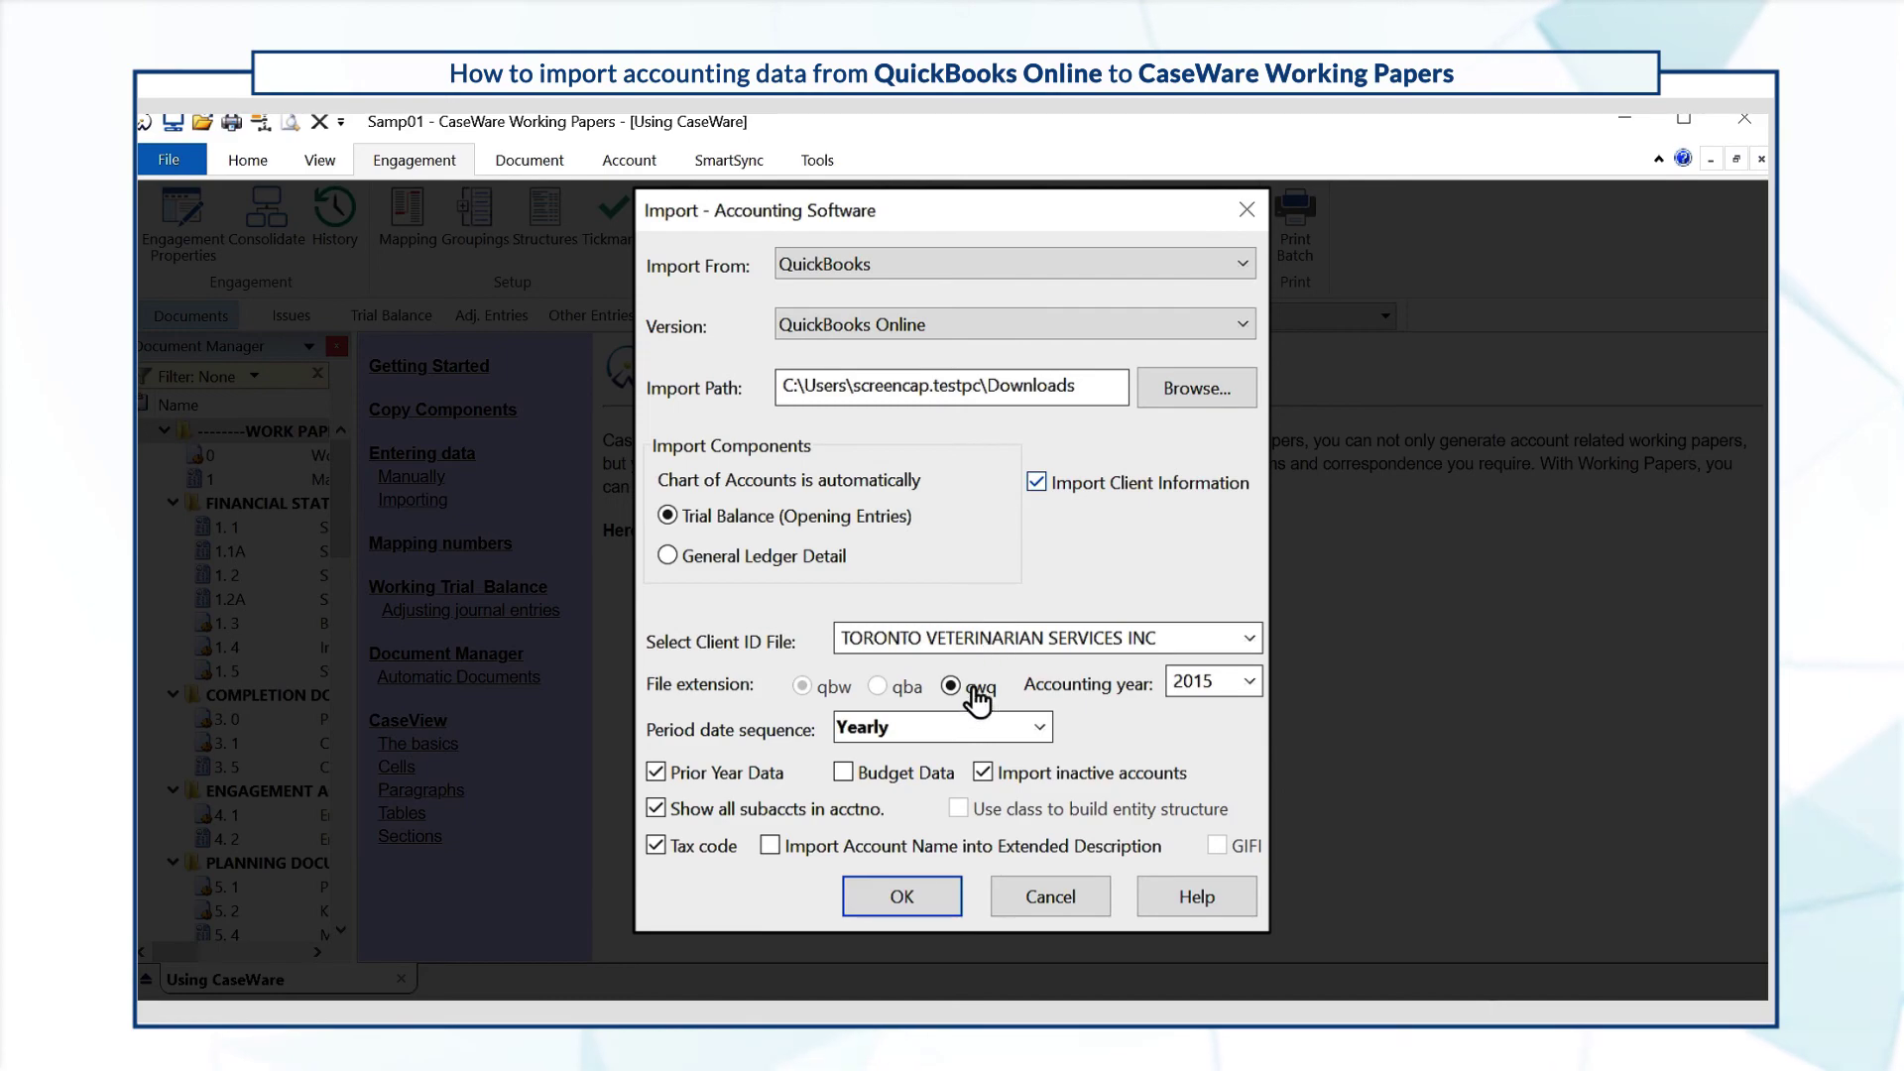
pyautogui.click(903, 899)
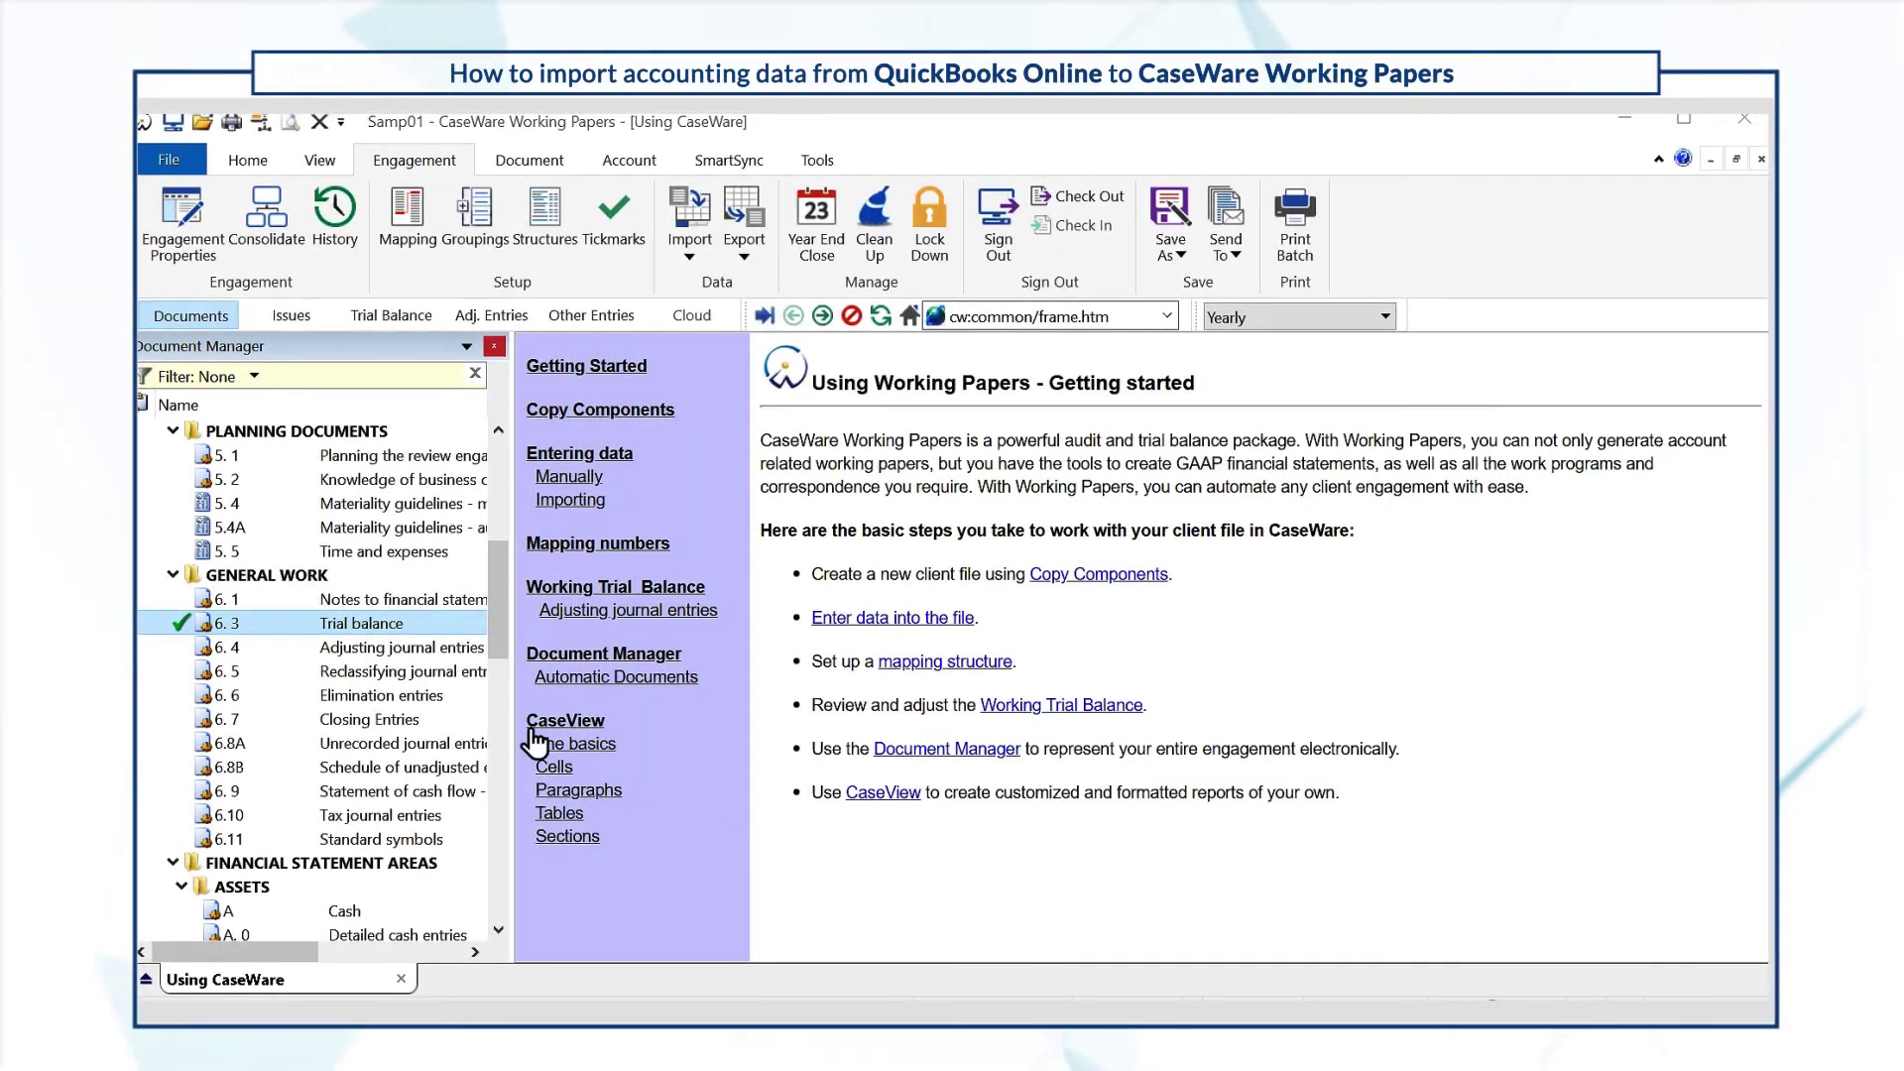
# Open document 6.3 Trial balance to view the imported accounts.
pyautogui.doubleClick(350, 625)
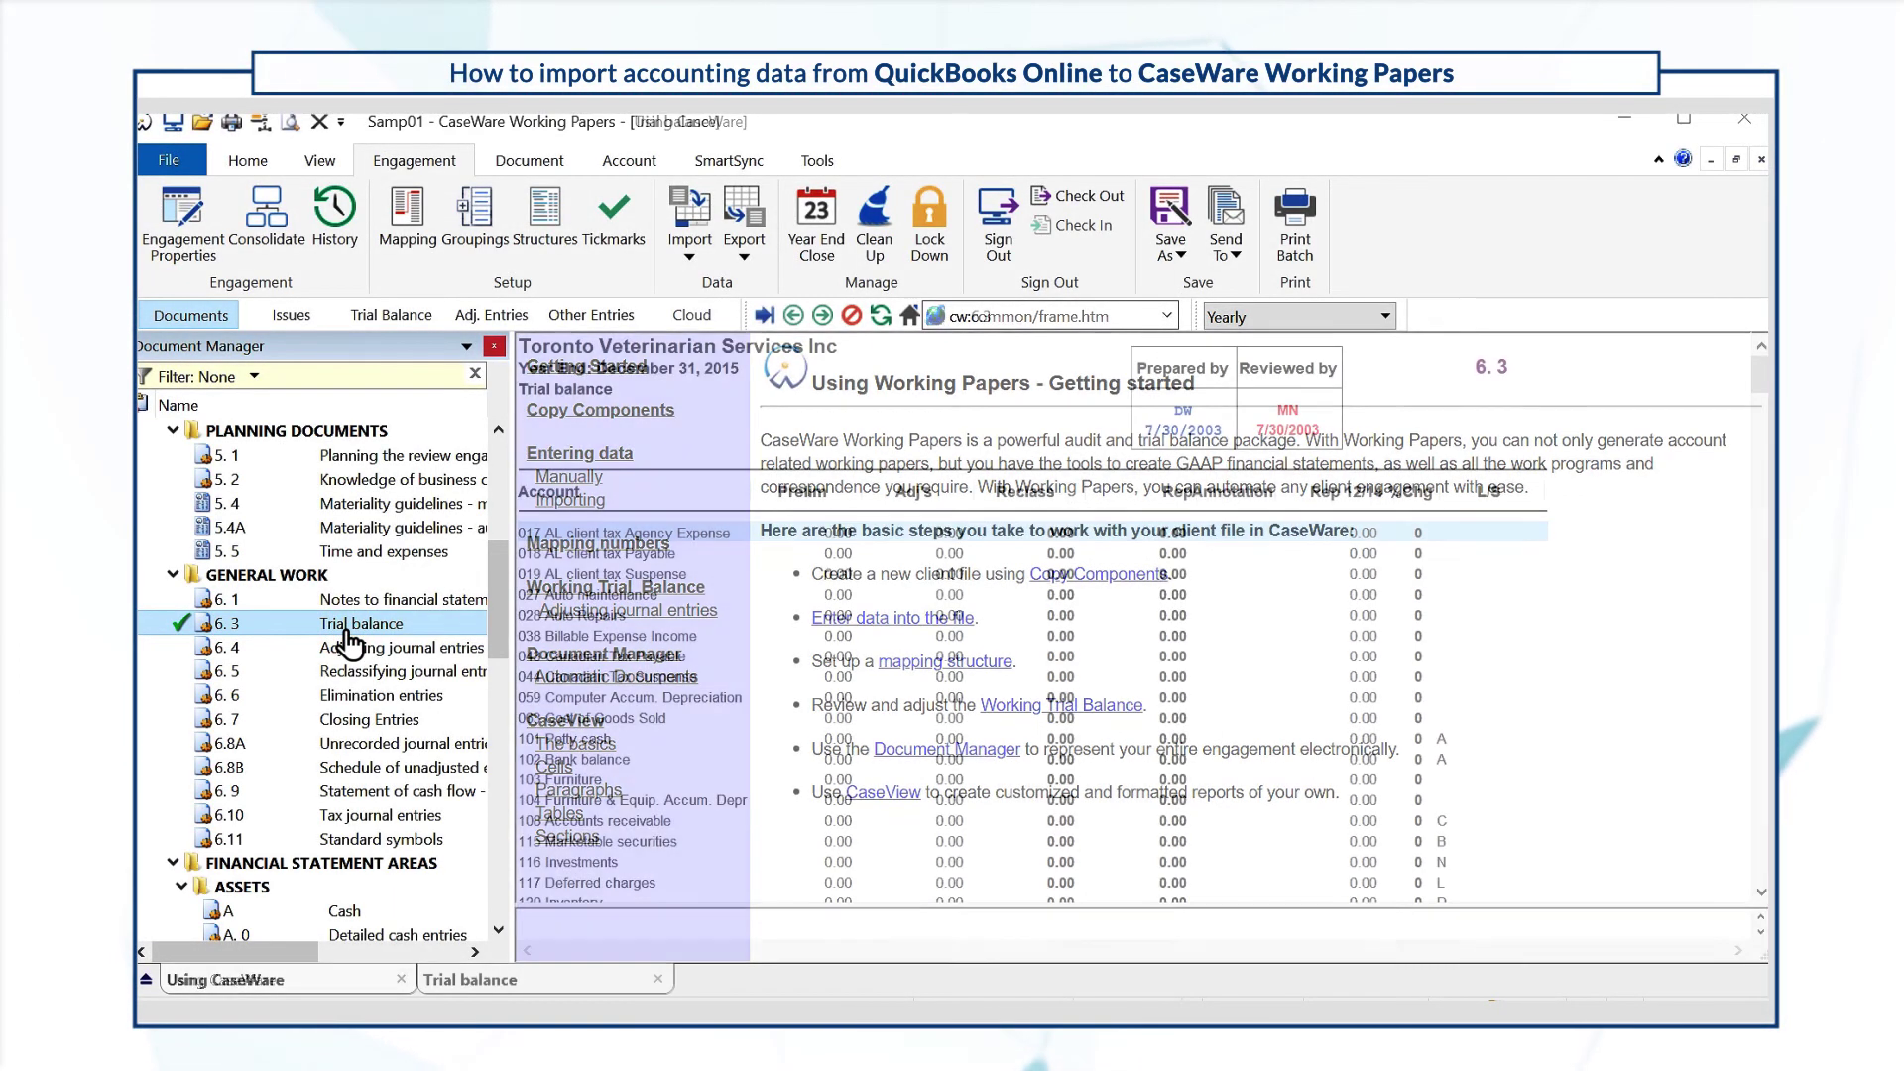